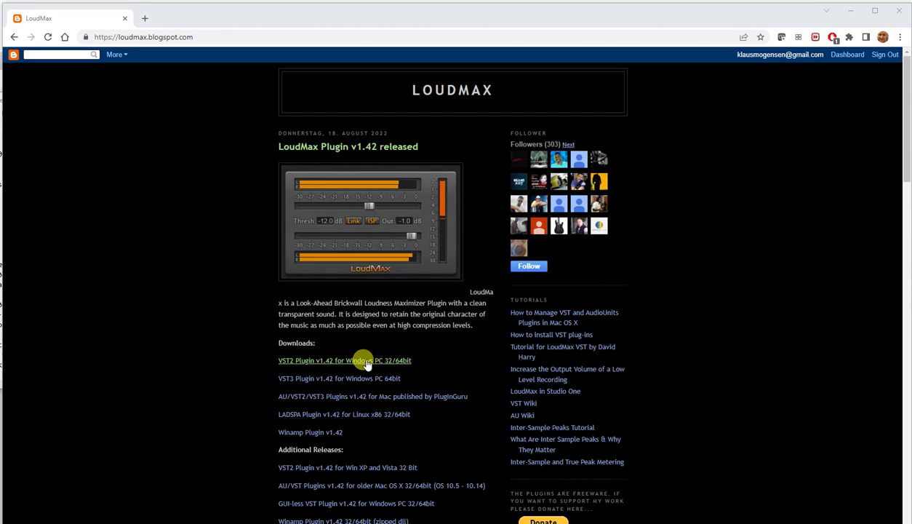
Step: Select LoudMax.dll and LoudMax64.dll in the WinRAR archive, then bring up the Plugins64 SoundEffect folder
key(alt+Tab)
key(alt+Tab)
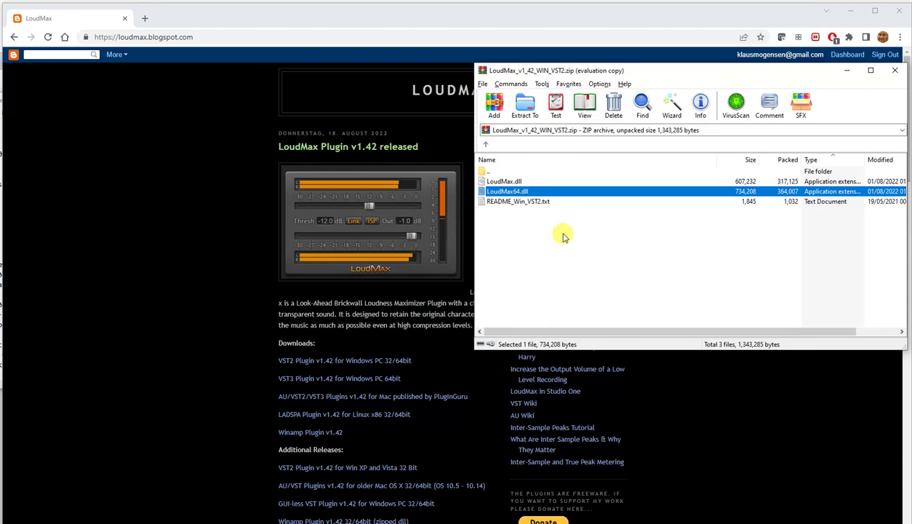
click(513, 181)
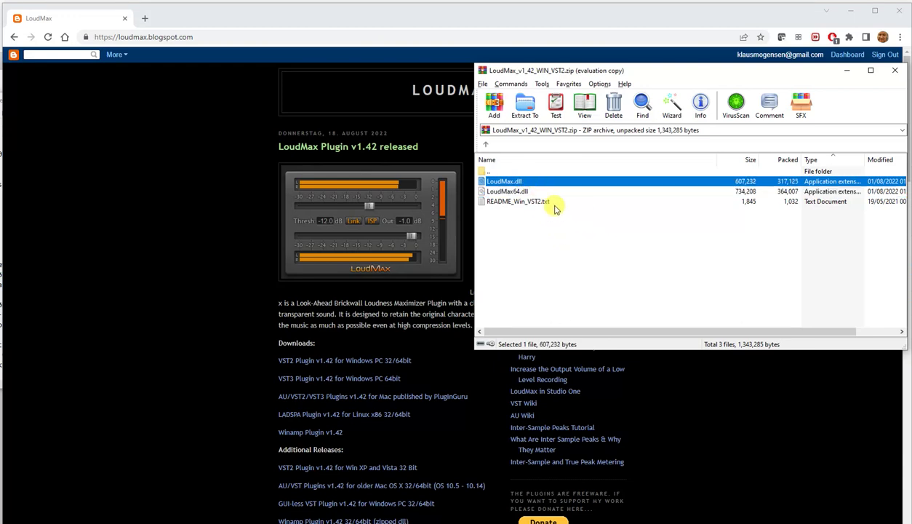
click(519, 191)
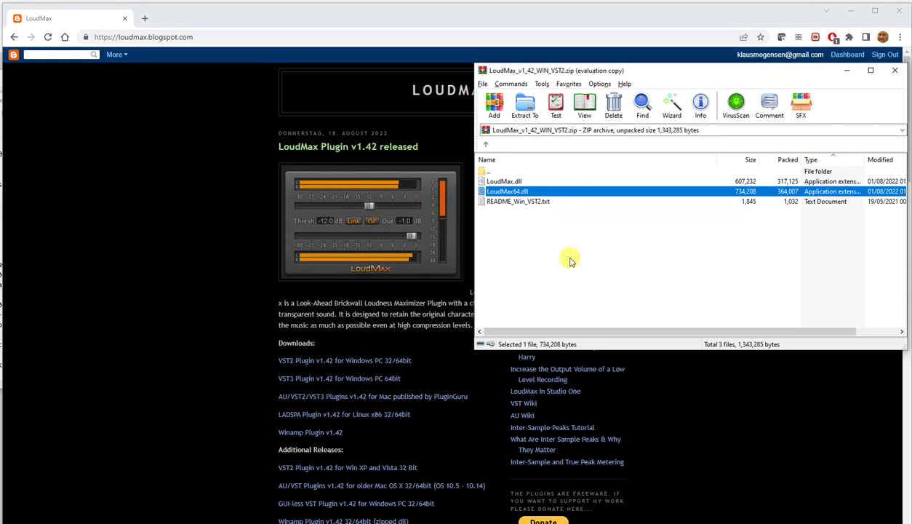
key(alt+Tab)
key(alt+Tab)
key(alt+Tab)
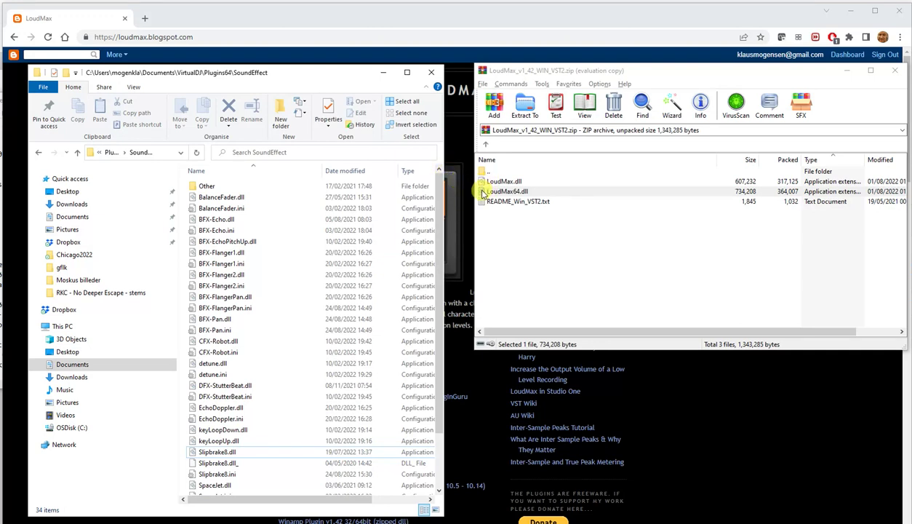
Step: Drag LoudMax64.dll from the archive into the SoundEffect folder, bringing it to 35 items
drag(481, 191, 298, 333)
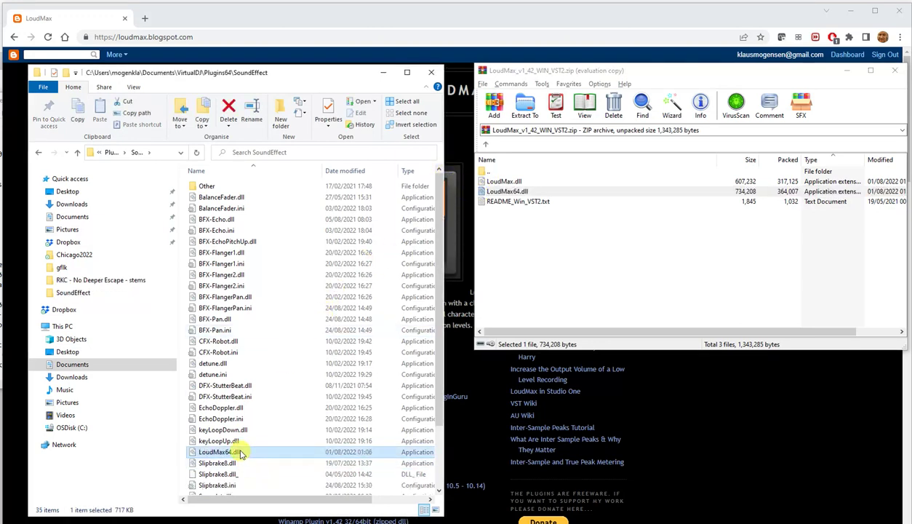
mouse_move(243, 452)
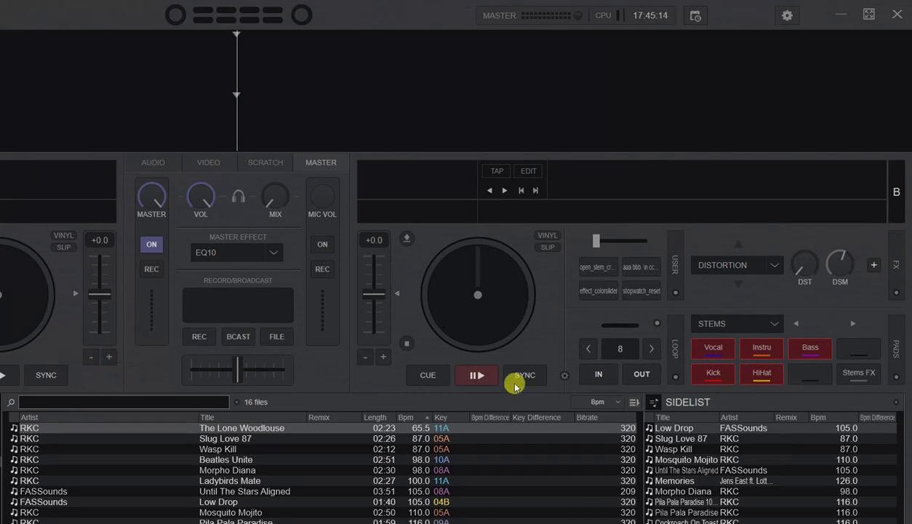
click(788, 13)
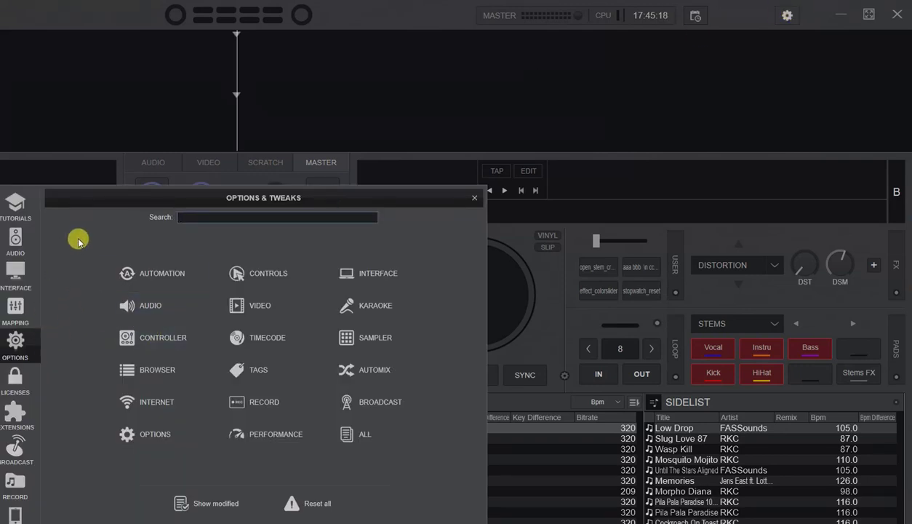
drag(94, 198, 153, 113)
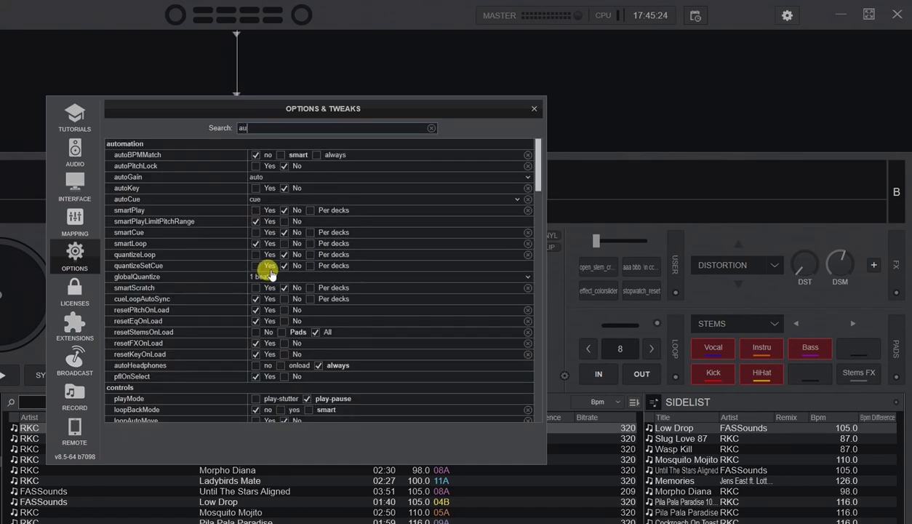
text(tog)
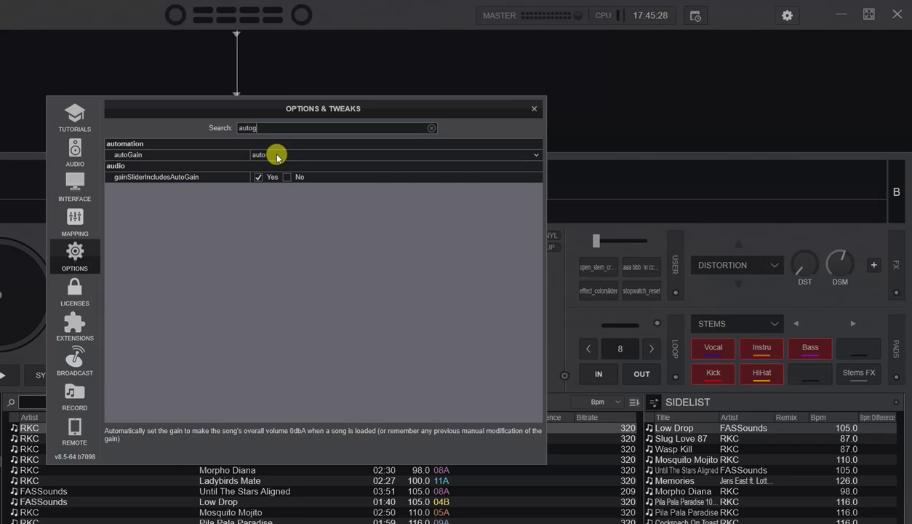
drag(259, 129, 220, 118)
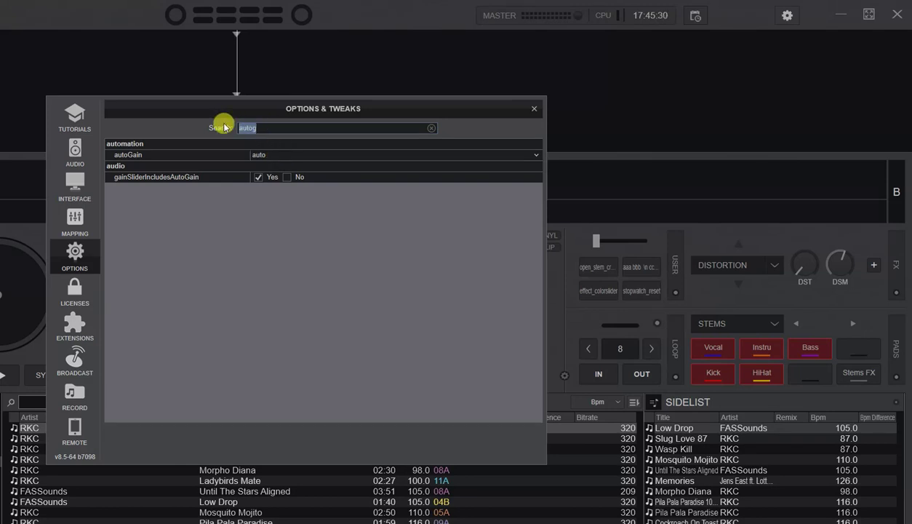
text(zero)
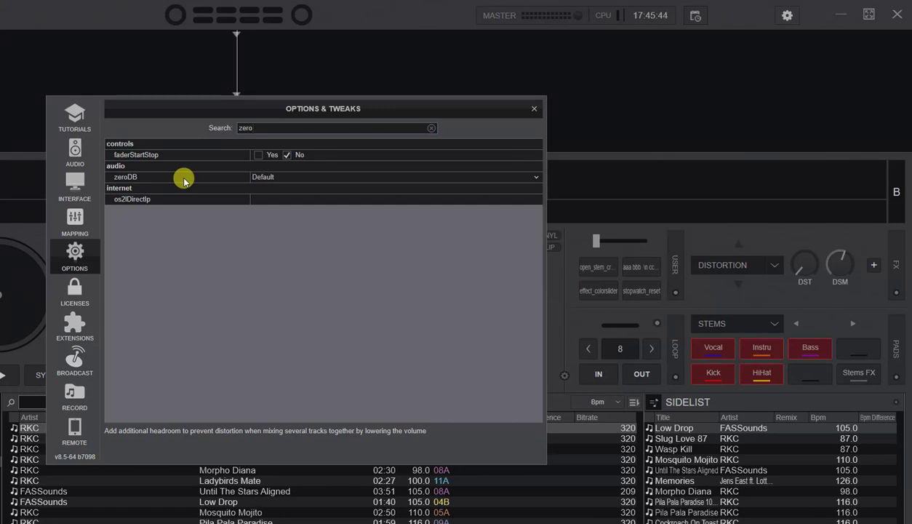
click(536, 112)
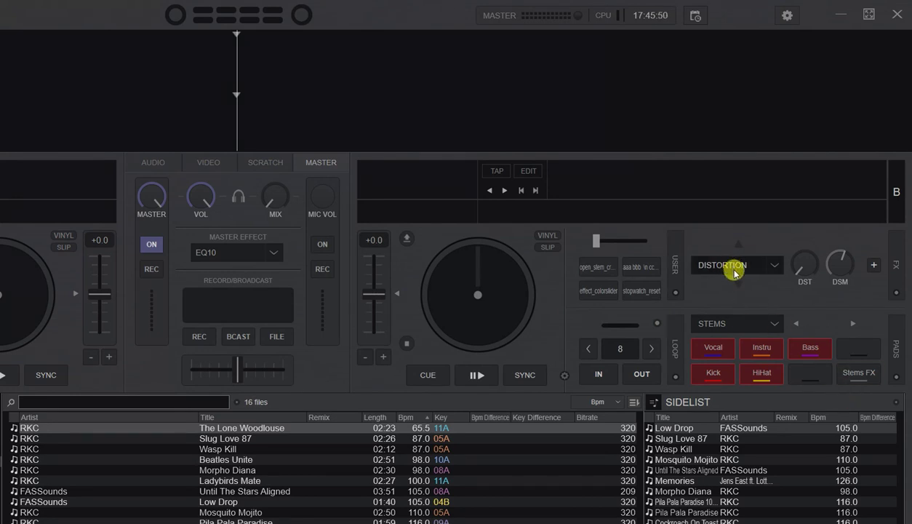
Step: Replace Distortion with LoudMax64 in deck 2's effect slot
click(774, 273)
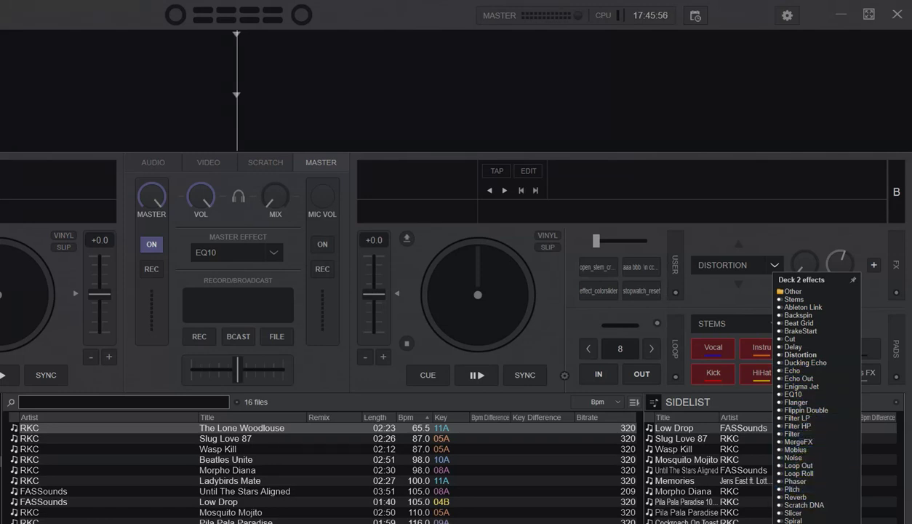
click(796, 520)
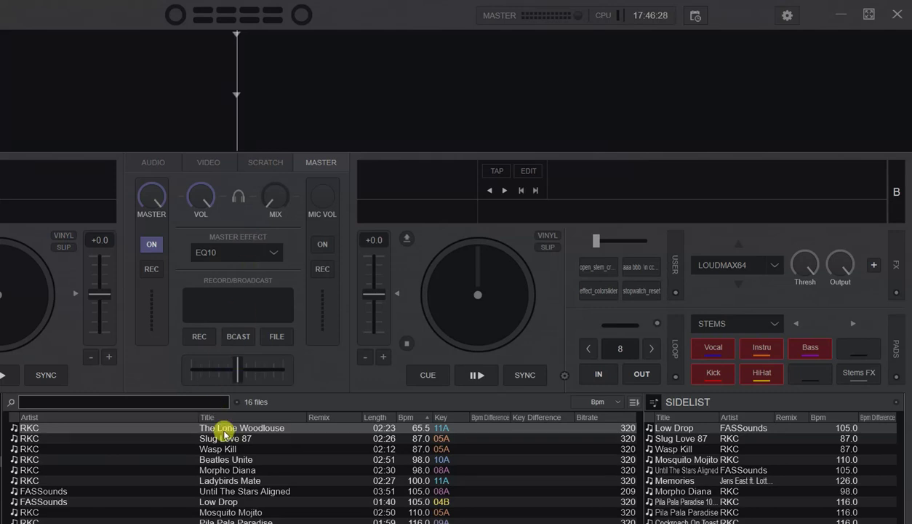
Step: Load Wasp Kill onto deck B and open the EQ10 master effect's settings
click(229, 449)
drag(378, 351, 480, 320)
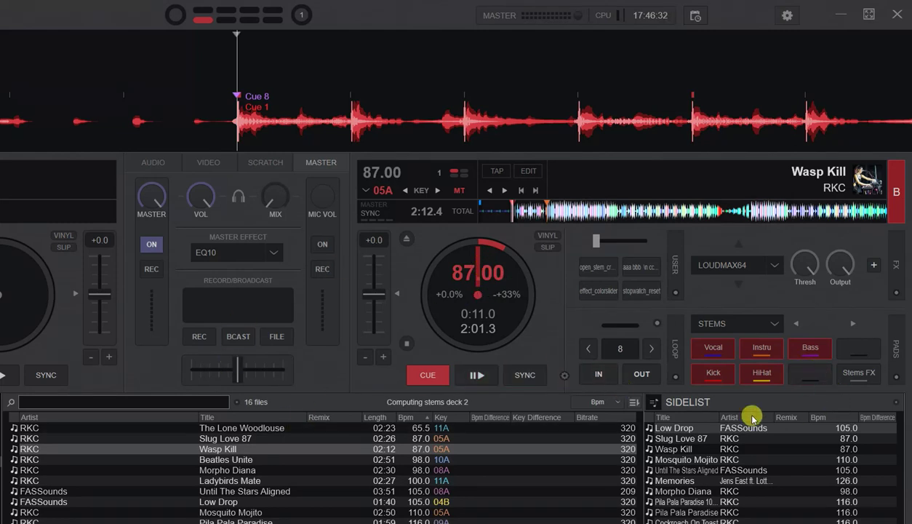
click(274, 255)
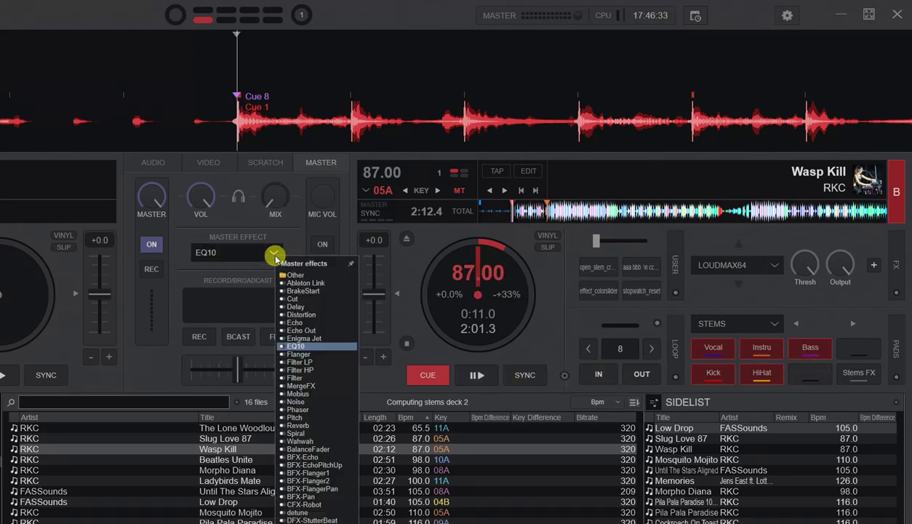
click(353, 347)
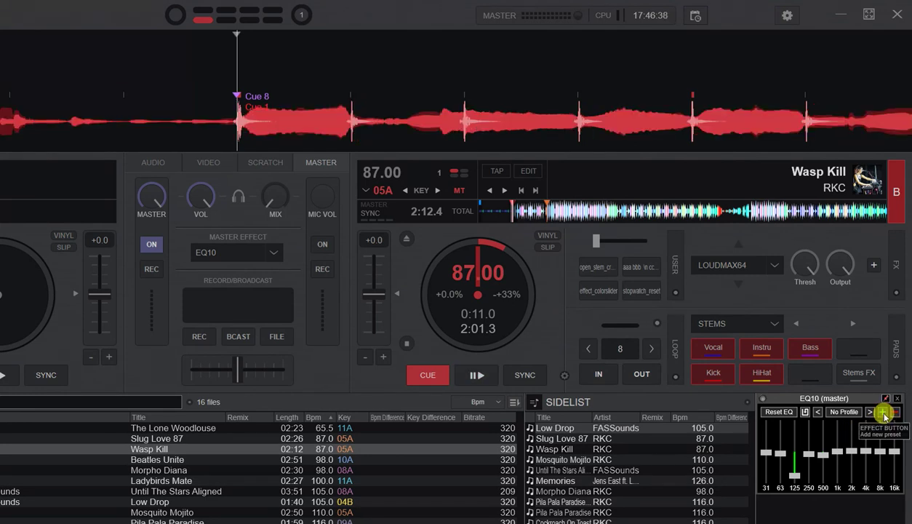
Step: Float the EQ10 panel over the master section and cut the 125 Hz band to -10 dB
click(885, 398)
drag(876, 414, 290, 291)
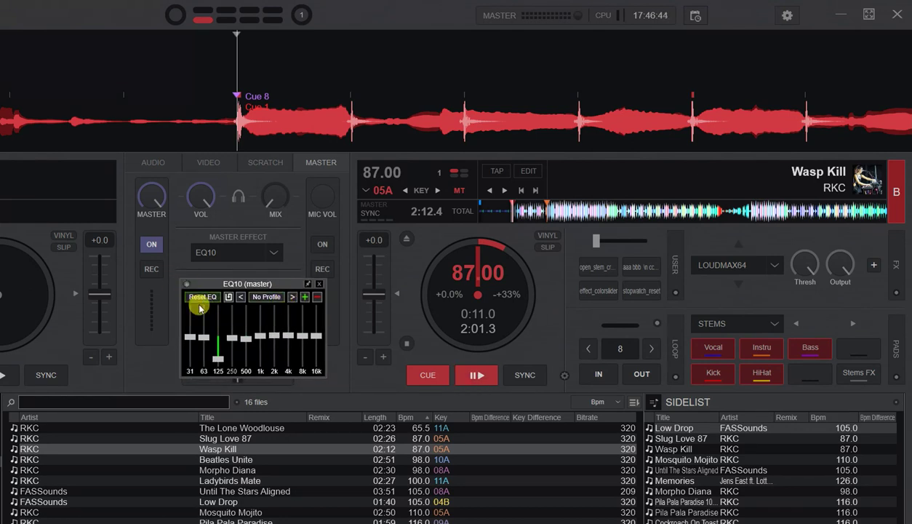
drag(217, 352, 218, 373)
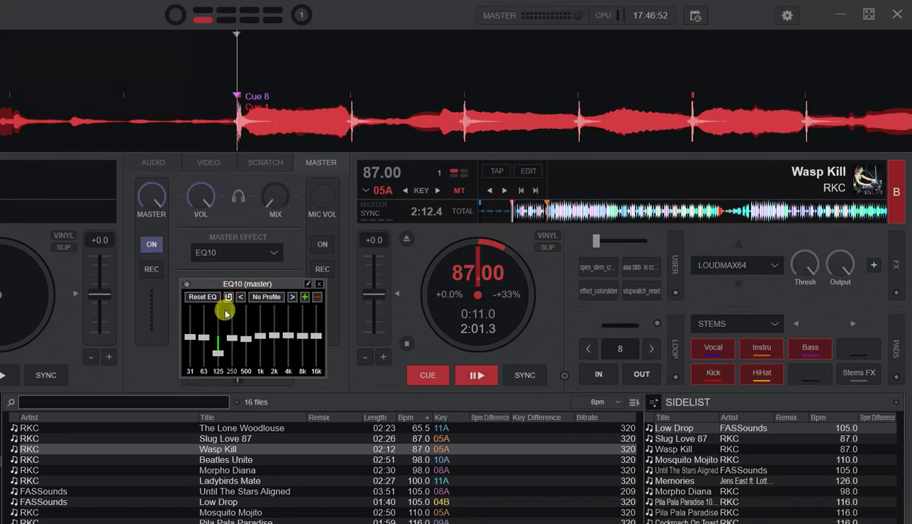
mouse_move(223, 314)
mouse_move(272, 287)
mouse_down()
mouse_move(280, 326)
mouse_move(190, 362)
mouse_move(266, 311)
mouse_move(267, 292)
mouse_up()
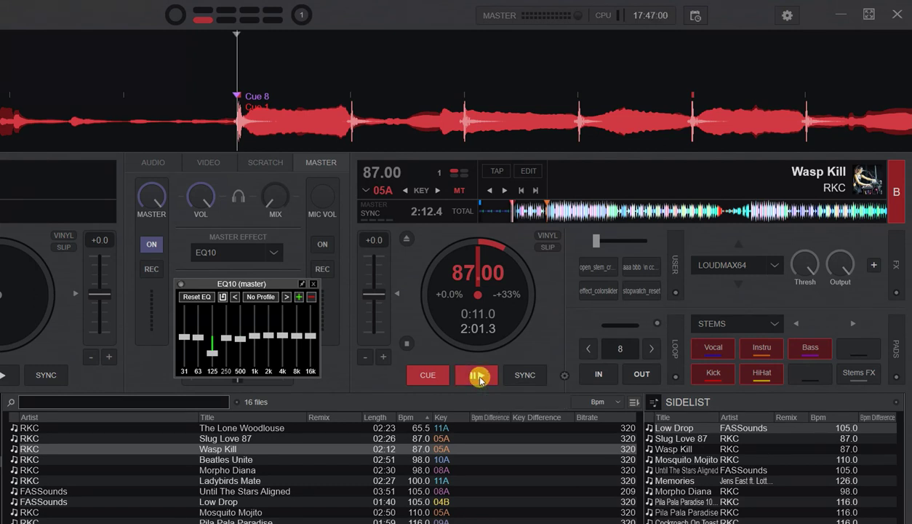
Step: Play Wasp Kill comparing EQ10 on and off, switch it off, return to cue, close the panel
click(480, 378)
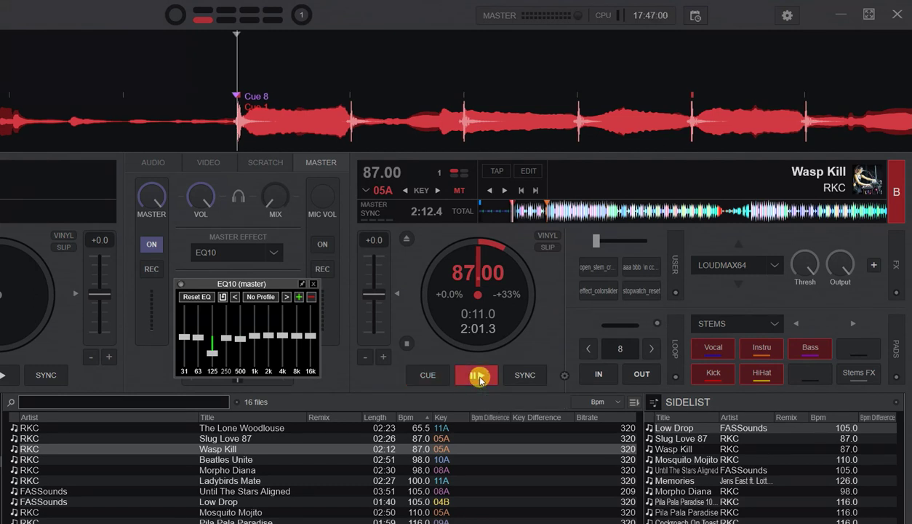
click(202, 254)
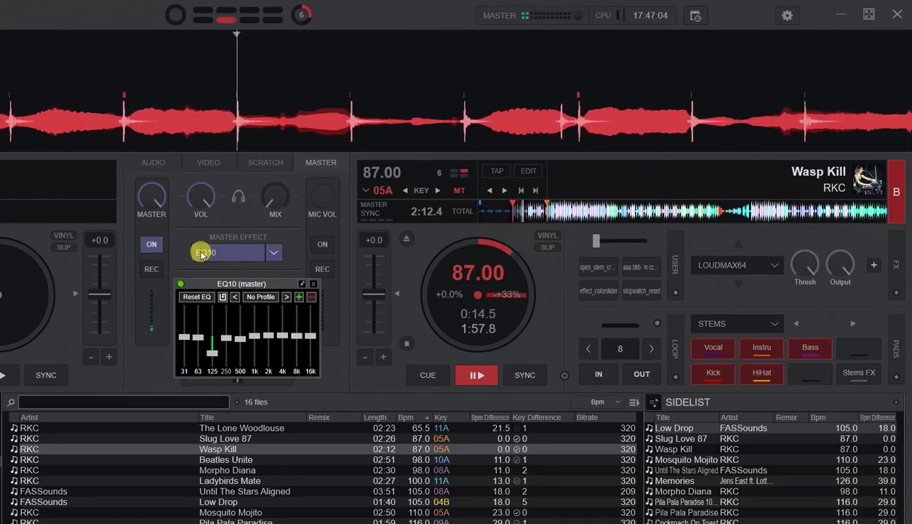
click(202, 254)
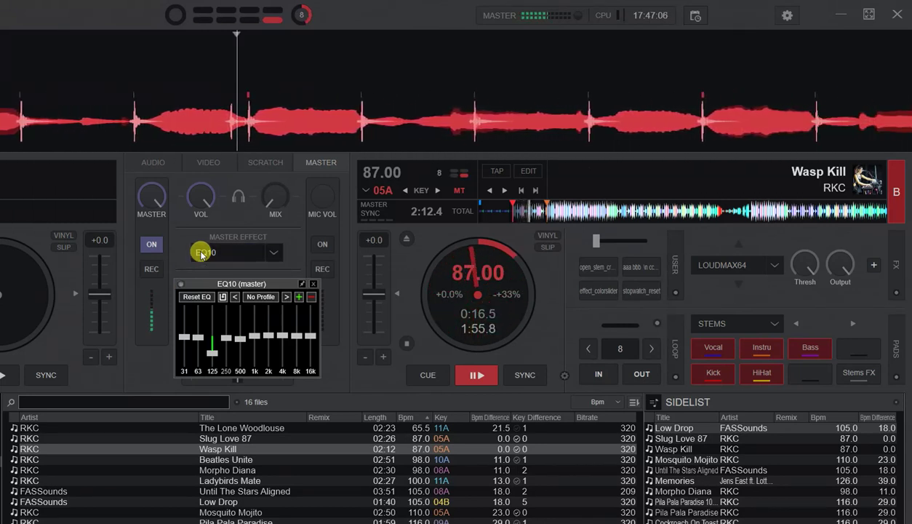
click(201, 254)
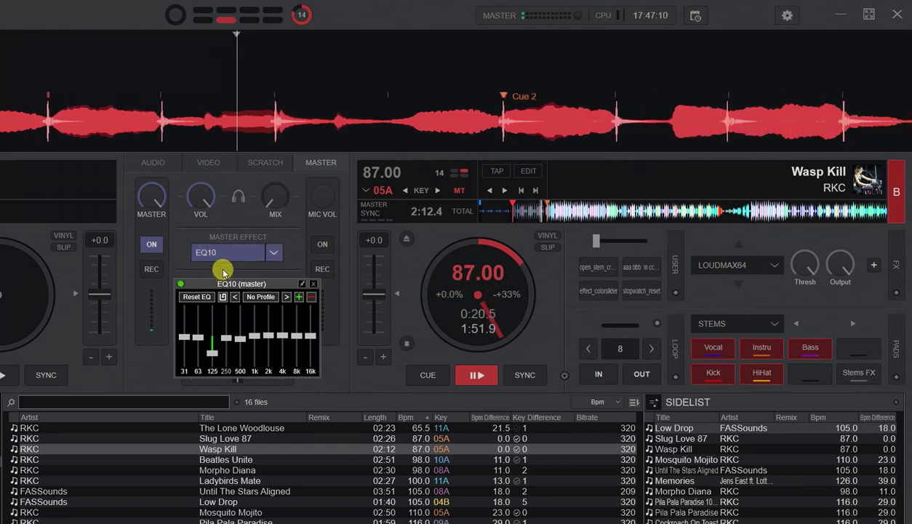
click(238, 254)
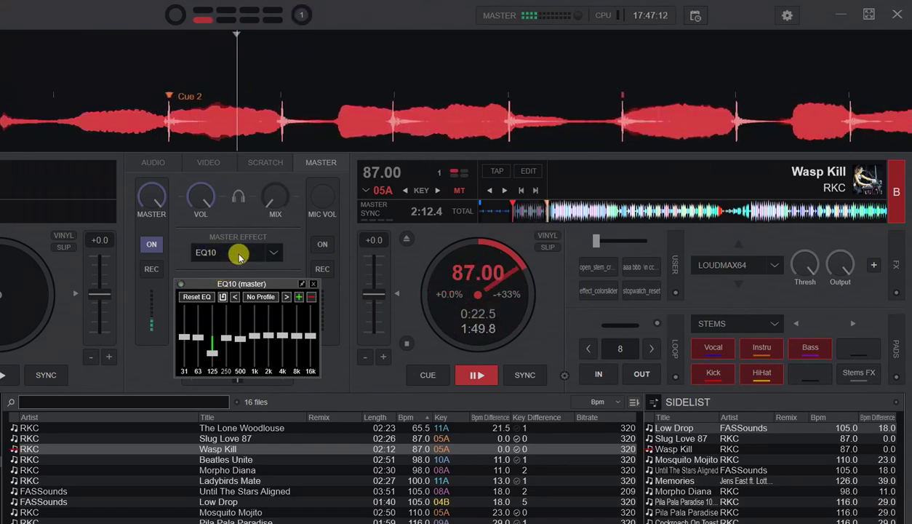
click(427, 375)
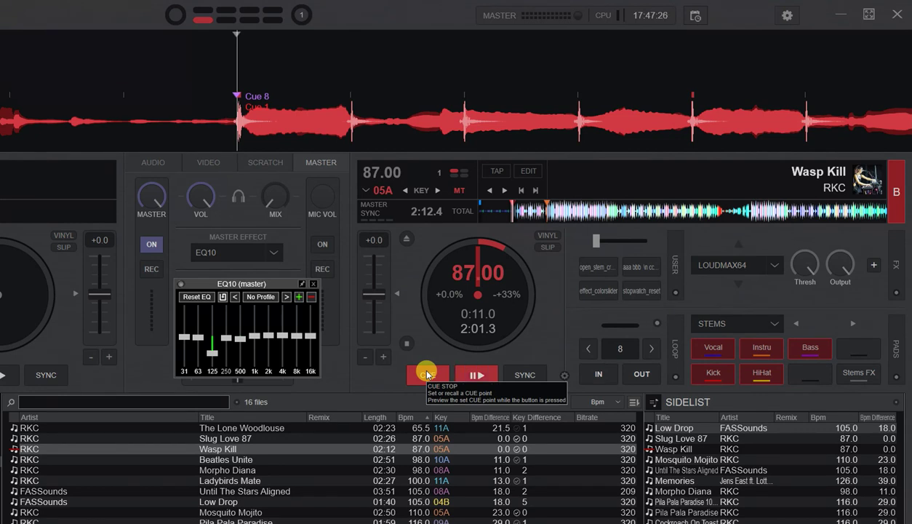
click(314, 284)
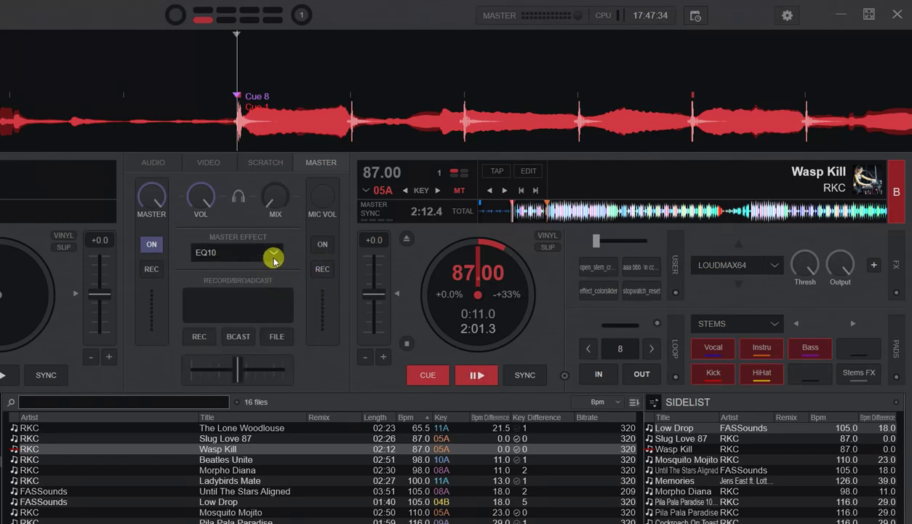
Step: Set LOUDMAX64 as the master effect and move its plugin window to the top centre
click(274, 254)
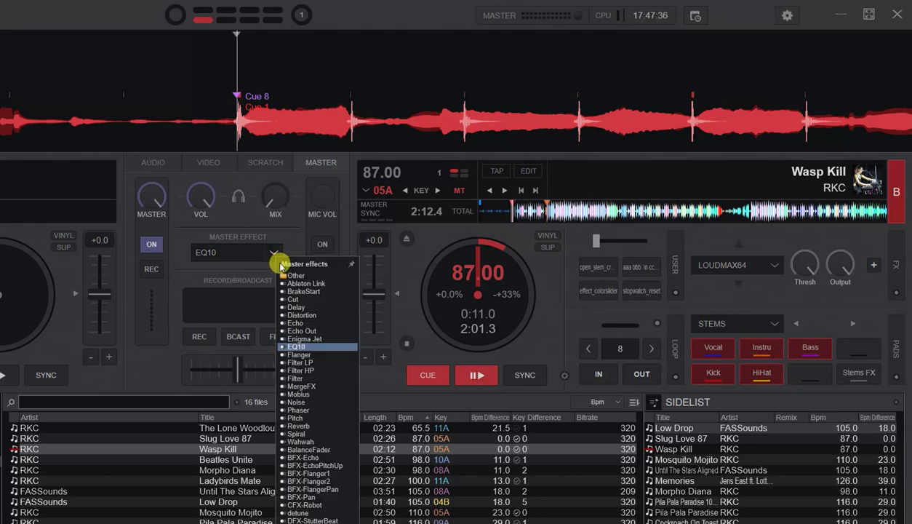
click(313, 518)
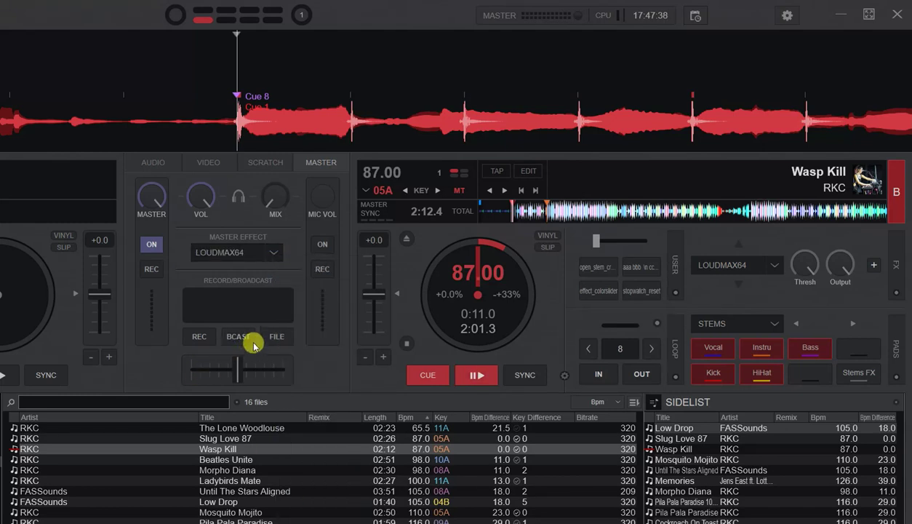
click(273, 253)
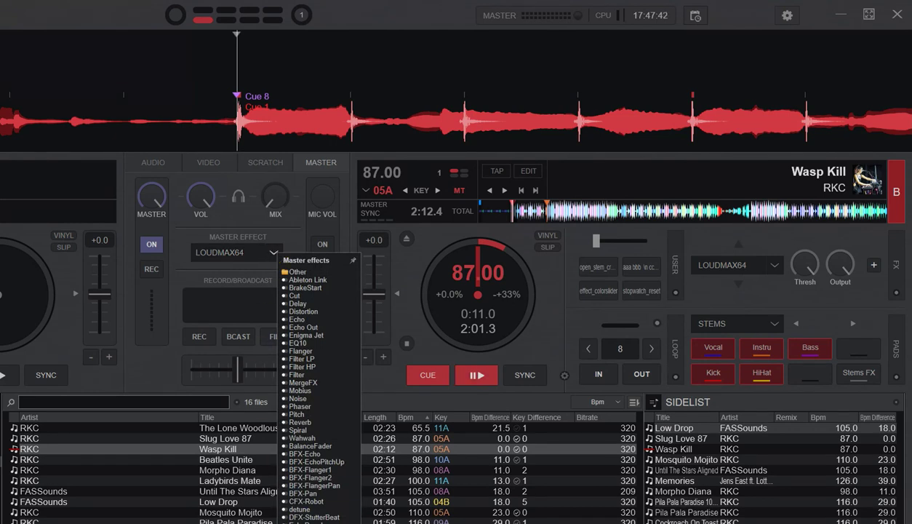
key(Escape)
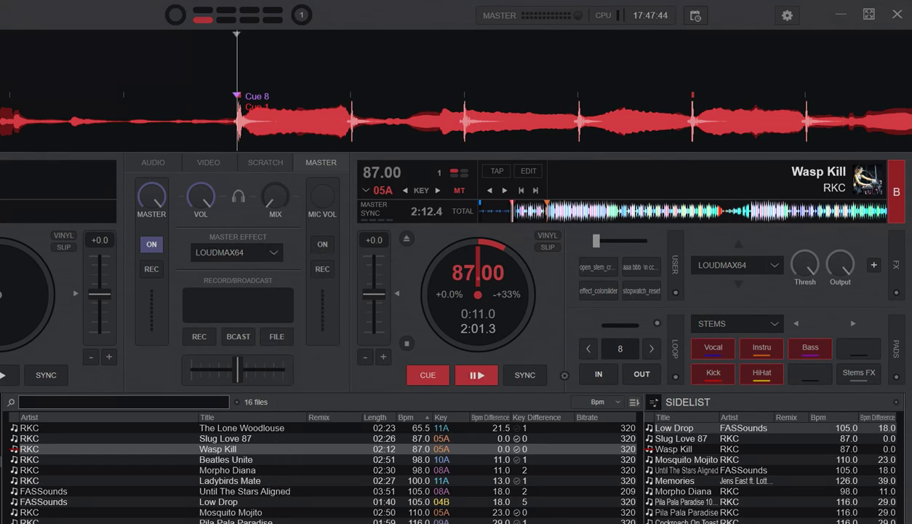
drag(326, 18, 534, 69)
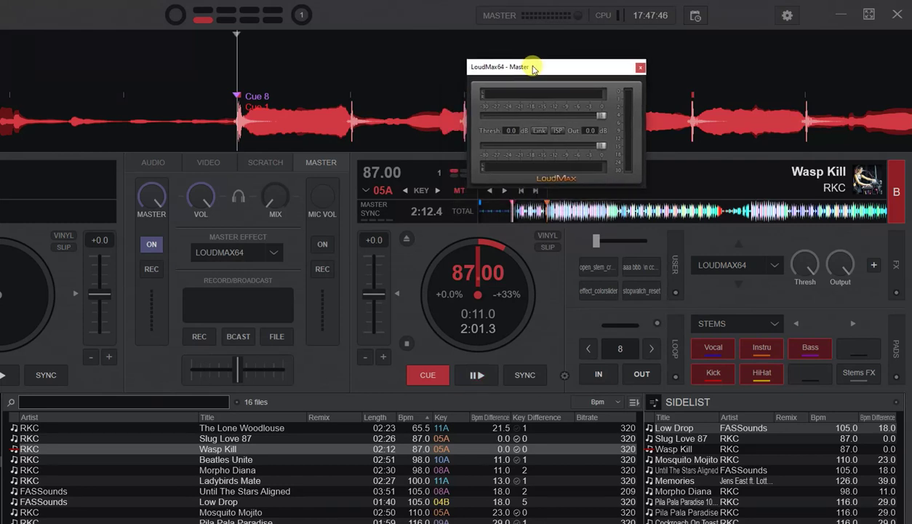
Step: Play Wasp Kill toggling LOUDMAX64 on and off to compare, then return to the cue point
click(476, 376)
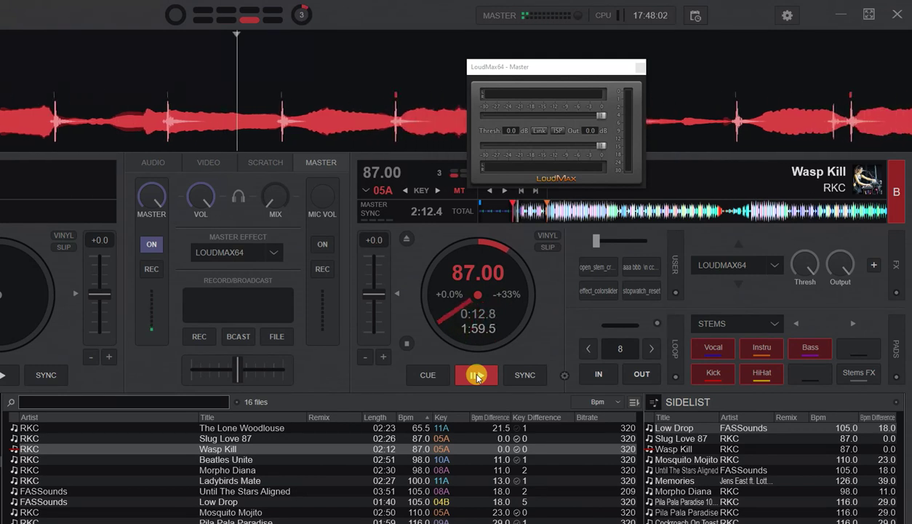
click(222, 253)
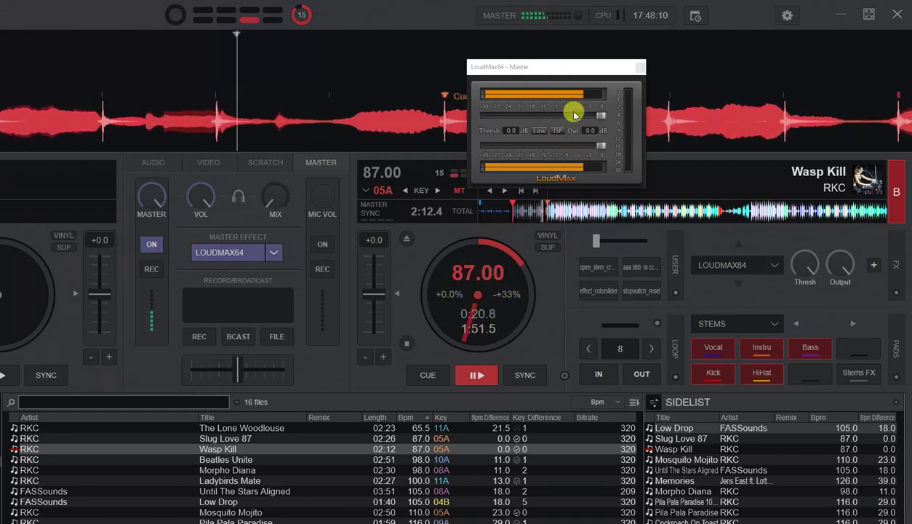
click(237, 259)
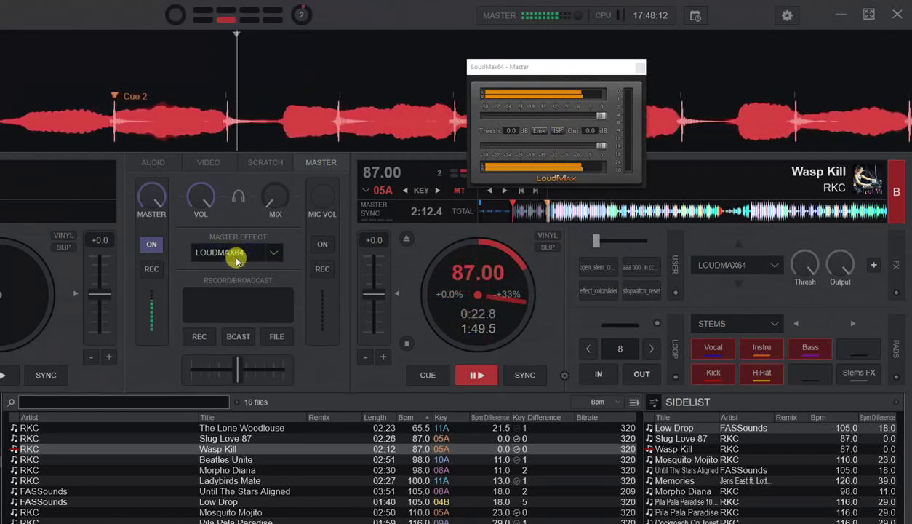
click(238, 259)
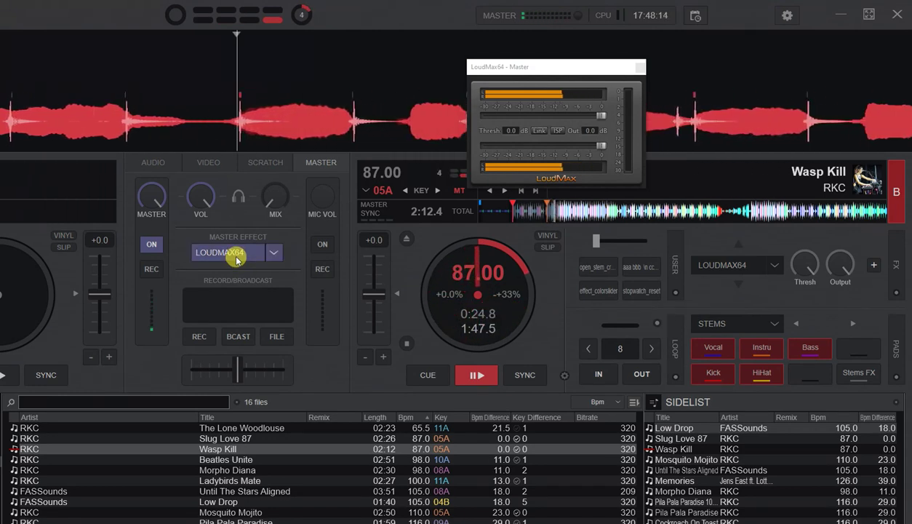
click(238, 259)
click(238, 259)
click(239, 258)
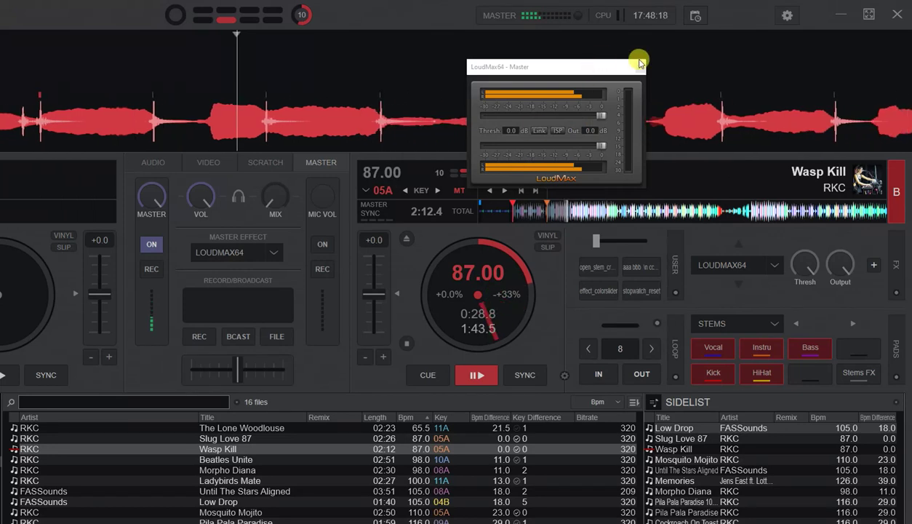
click(435, 374)
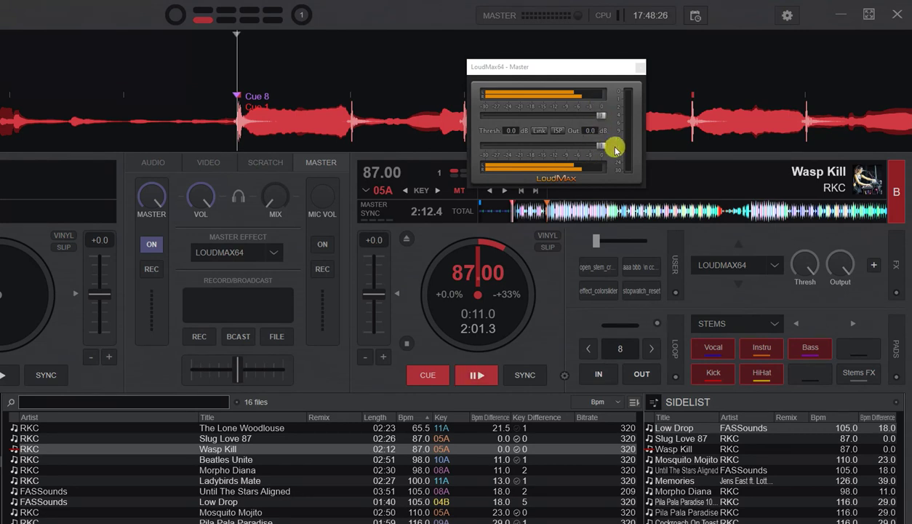
Step: Lower the LoudMax threshold to -7.7 dB, then play and toggle the limiter before returning to cue
drag(603, 116, 572, 114)
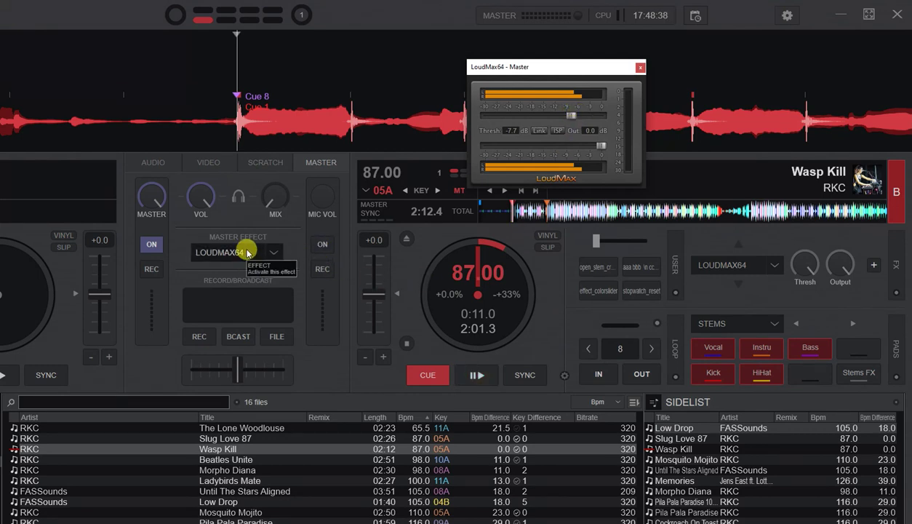
click(476, 374)
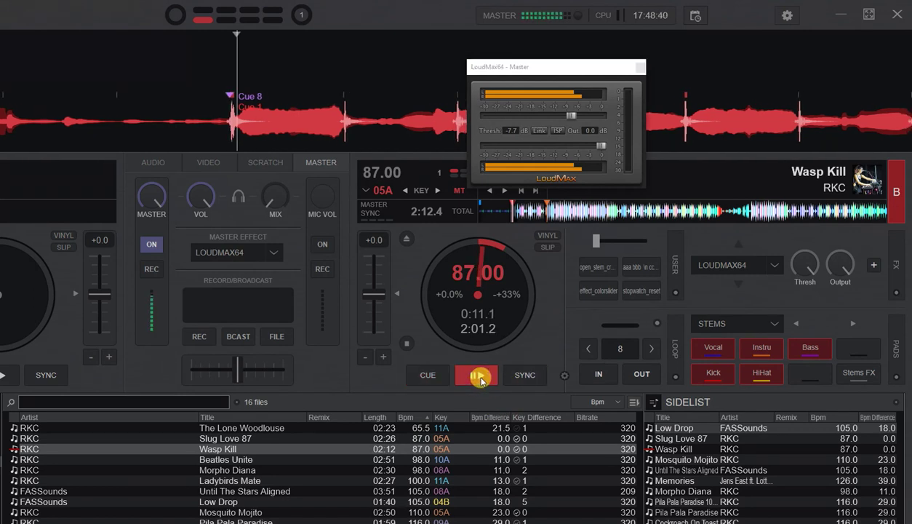
click(217, 256)
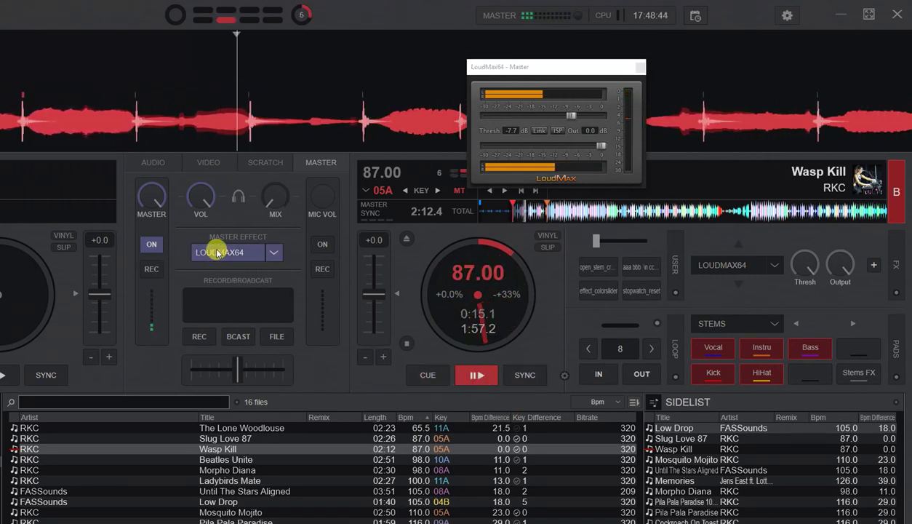
click(216, 252)
click(217, 252)
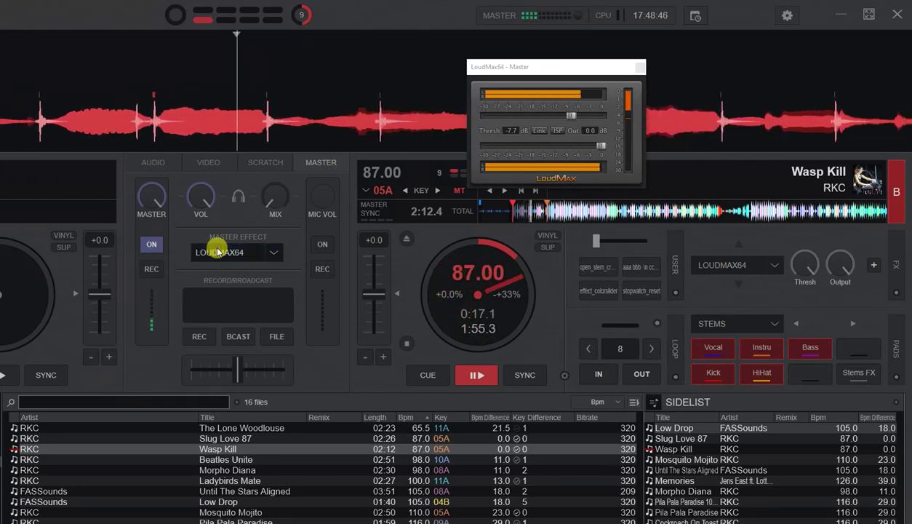
click(216, 252)
click(218, 252)
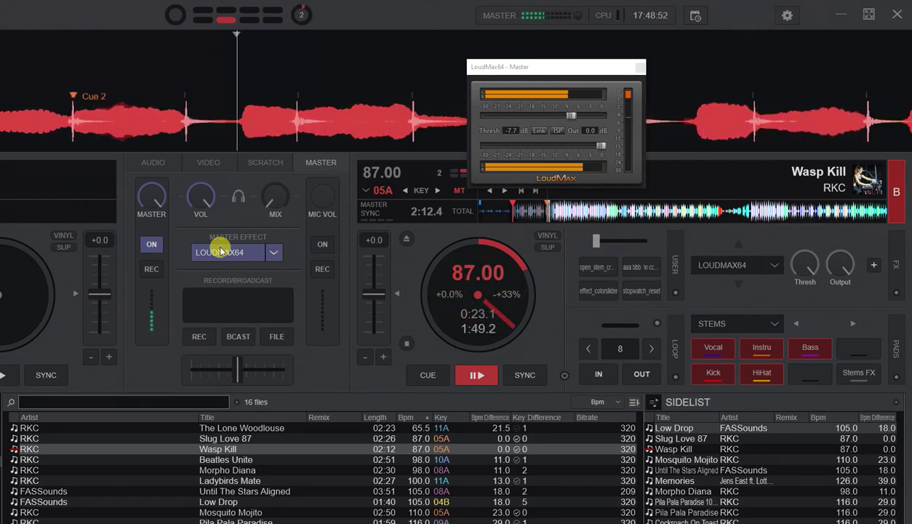
click(445, 374)
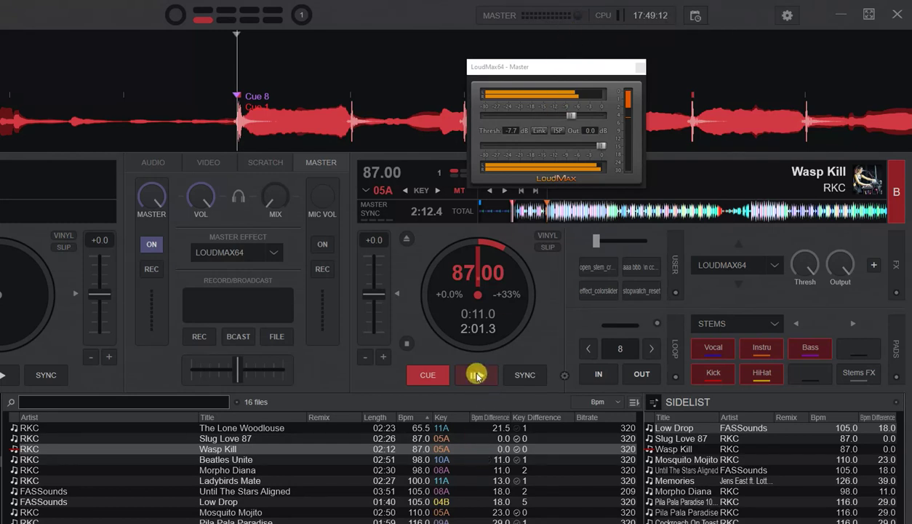
Step: Play Wasp Kill through the -7.7 dB LOUDMAX64 master effect, then return to the cue point
click(477, 375)
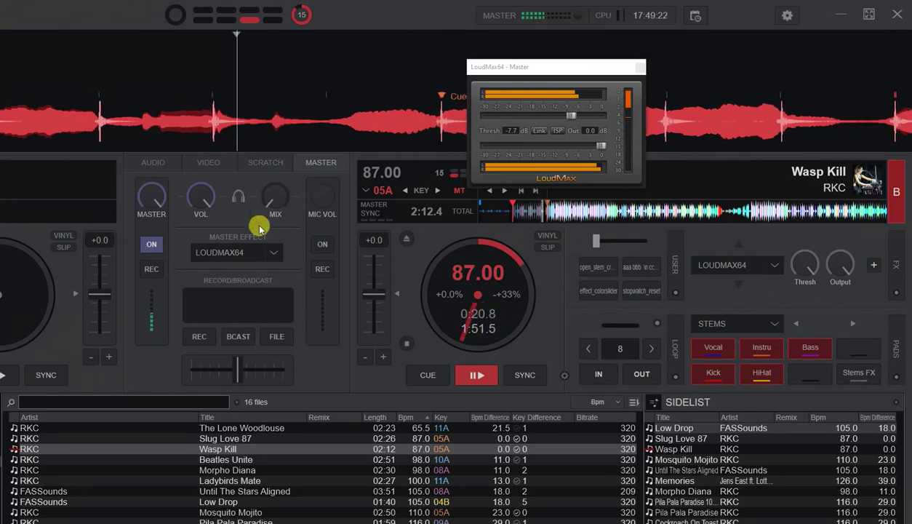
click(222, 253)
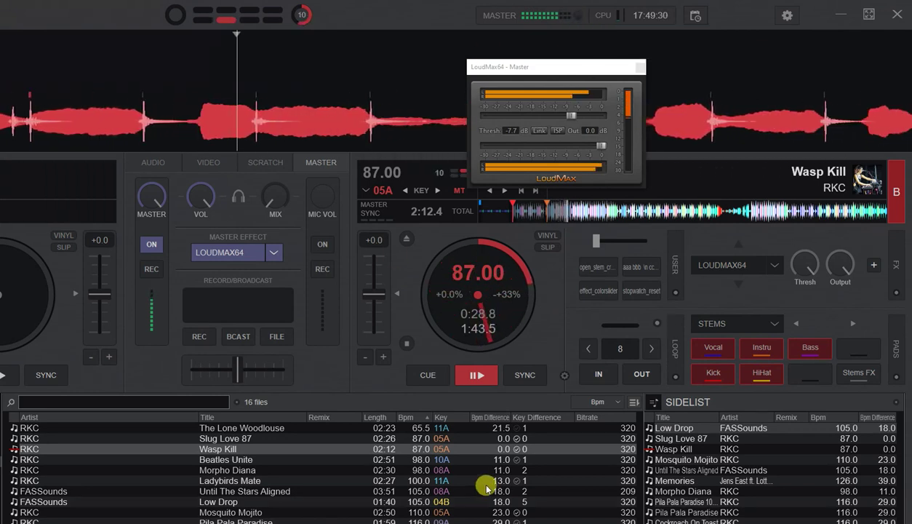
click(429, 374)
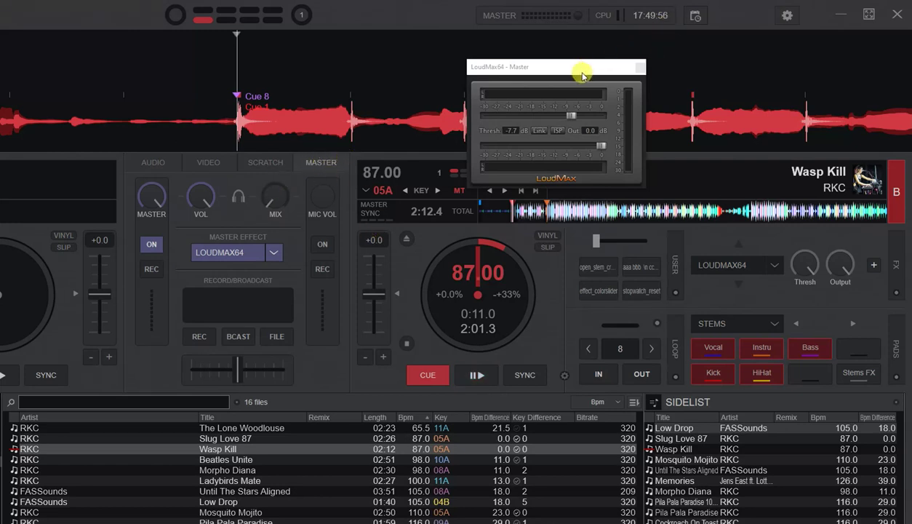
Step: Play Wasp Kill with deck B's gain raised to 8.6, checking the master output section
drag(576, 67, 795, 45)
click(165, 163)
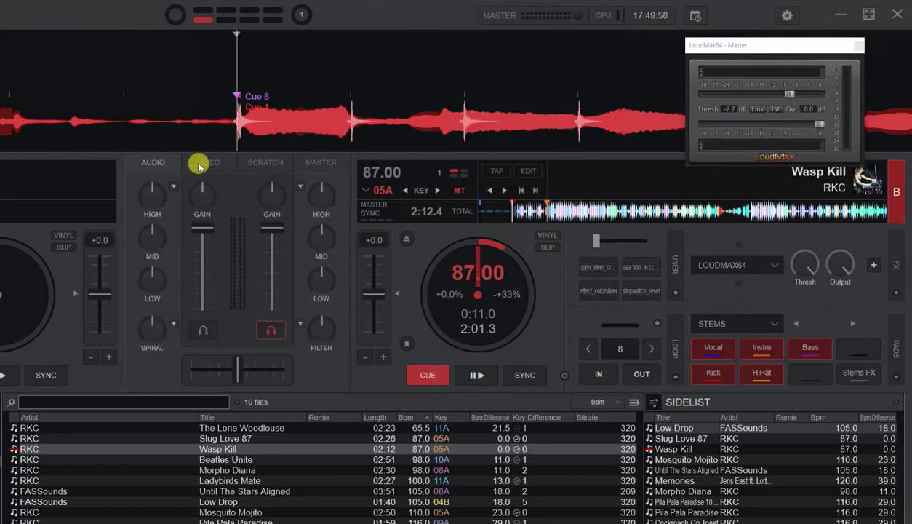
click(475, 375)
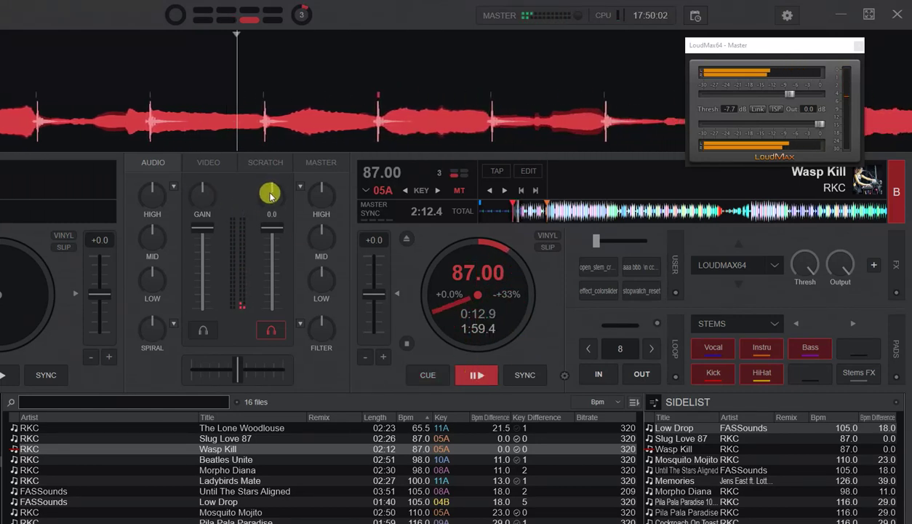
drag(270, 193, 256, 155)
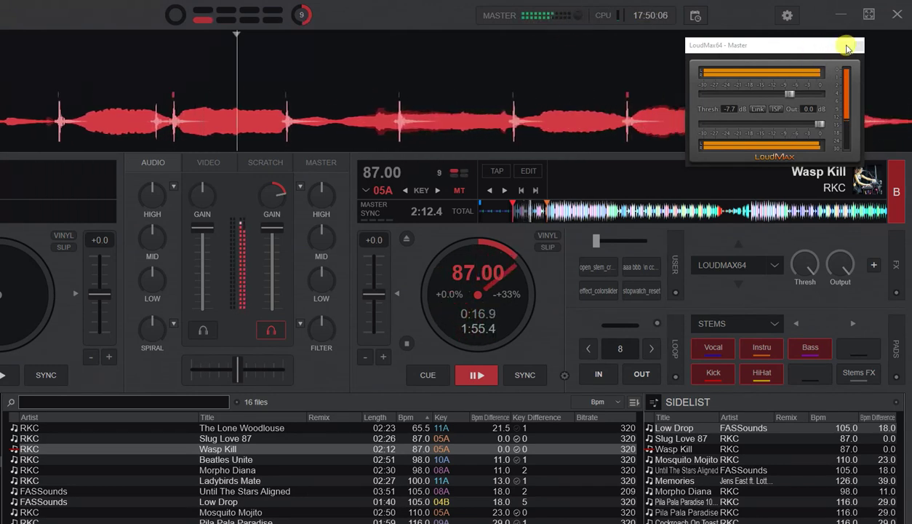
click(320, 163)
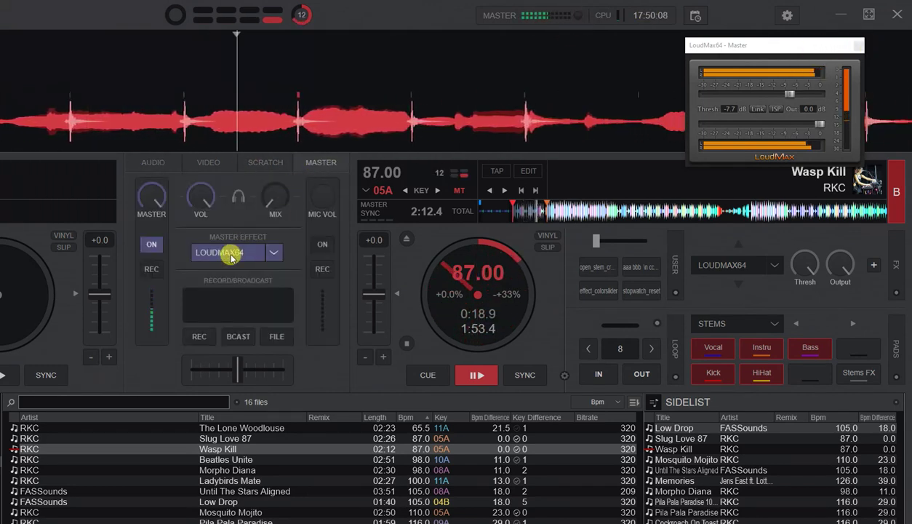
click(158, 168)
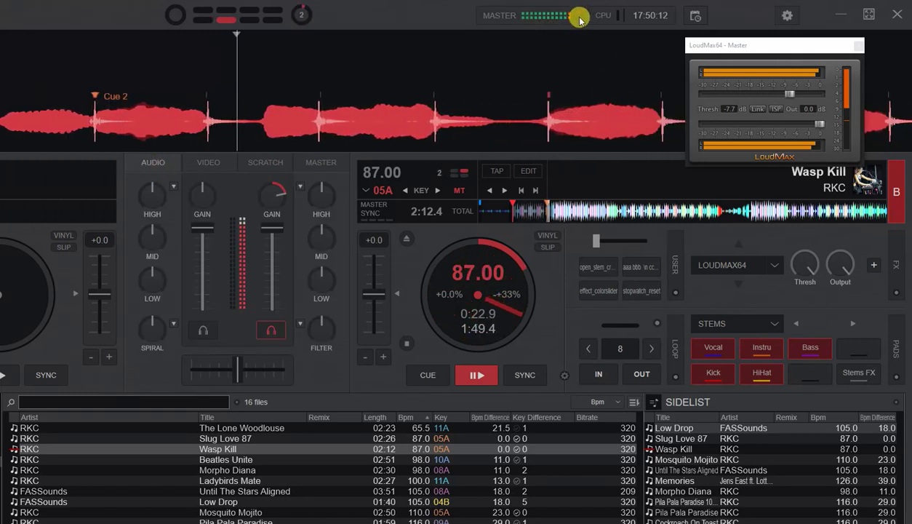
mouse_move(580, 20)
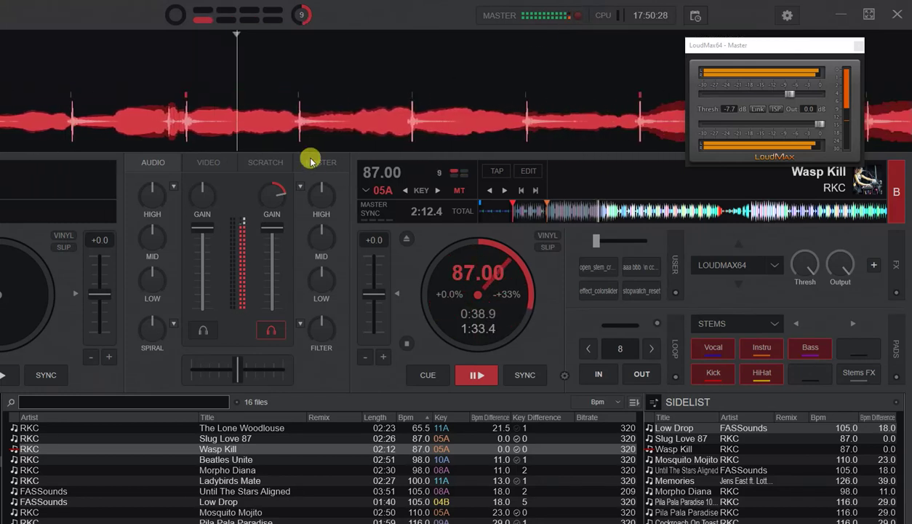
Step: Reset deck B's gain to 0.0 and replay Wasp Kill from cue with LoudMax64 enabled
double_click(279, 191)
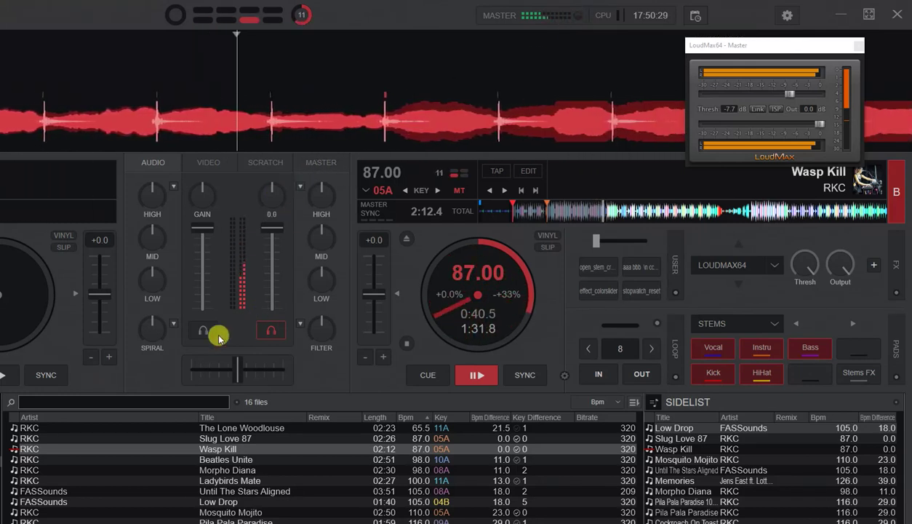
click(440, 378)
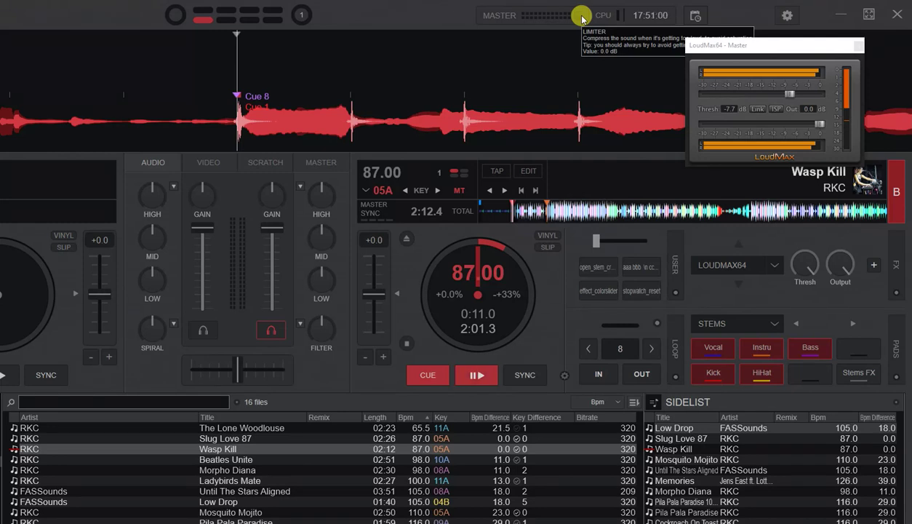
click(476, 373)
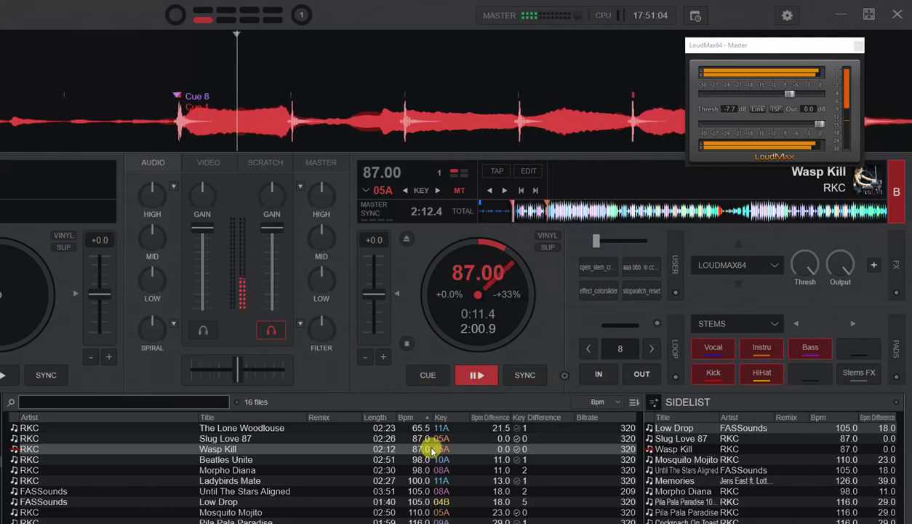
click(324, 163)
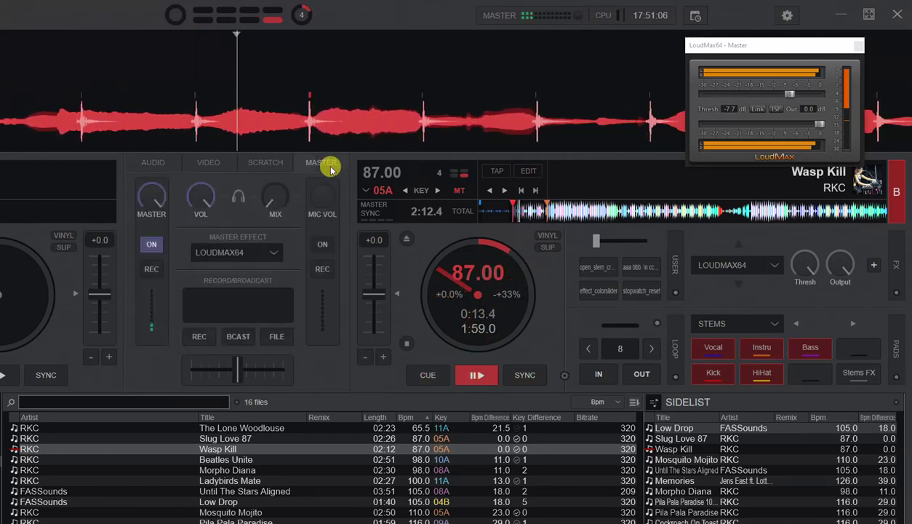
click(223, 253)
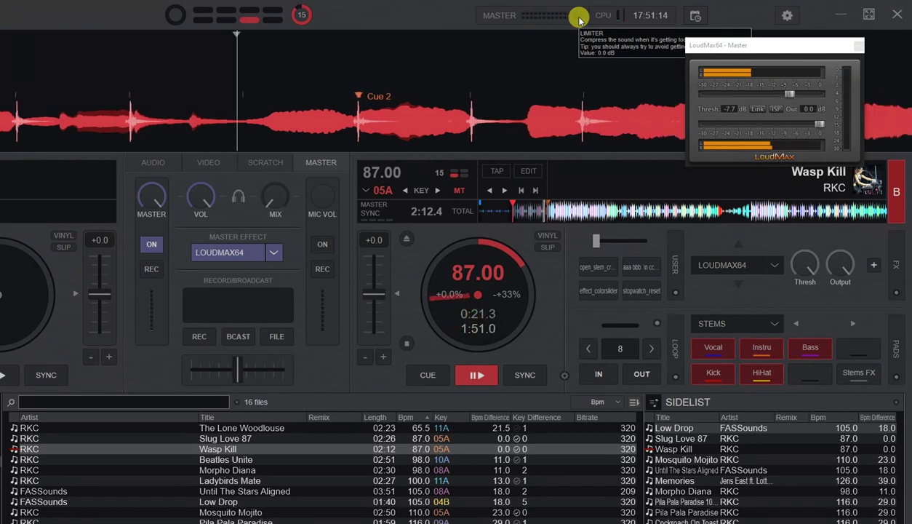
Step: Search Options & Tweaks for 'zero' and set zeroDB headroom to -6dB
click(785, 15)
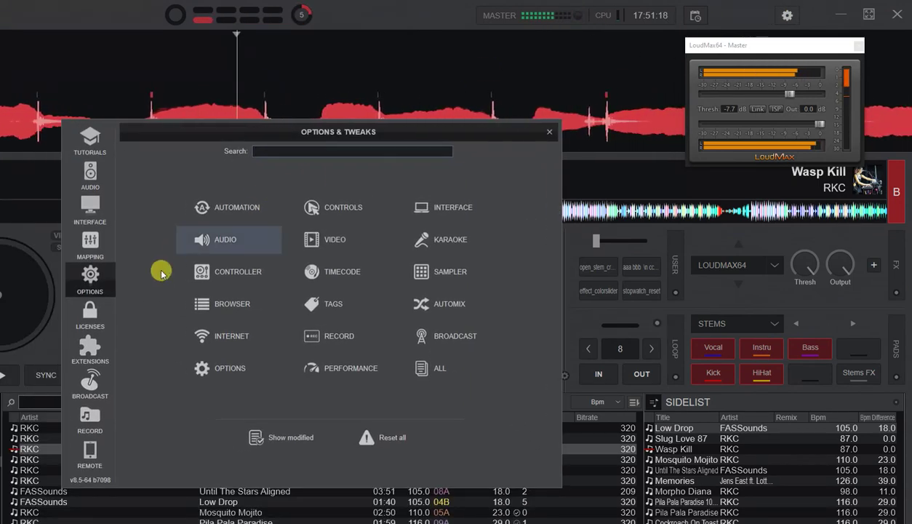
text(zer)
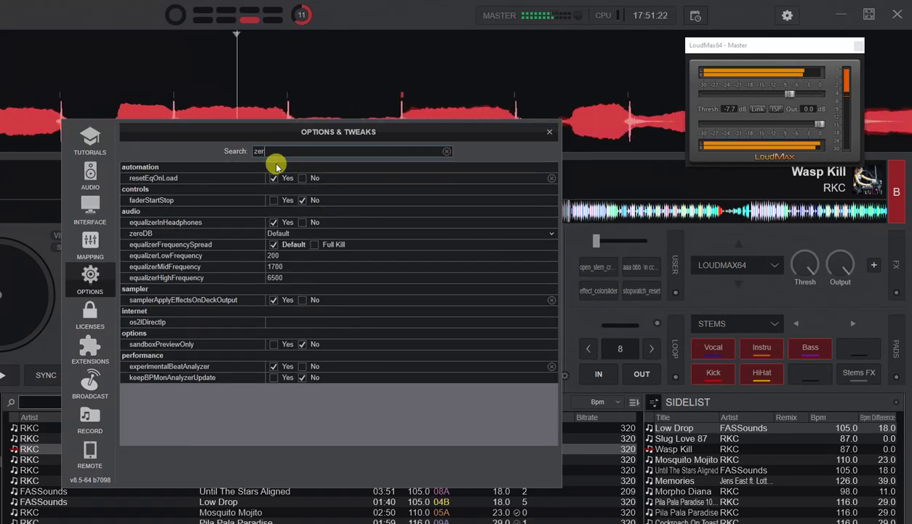
text(o)
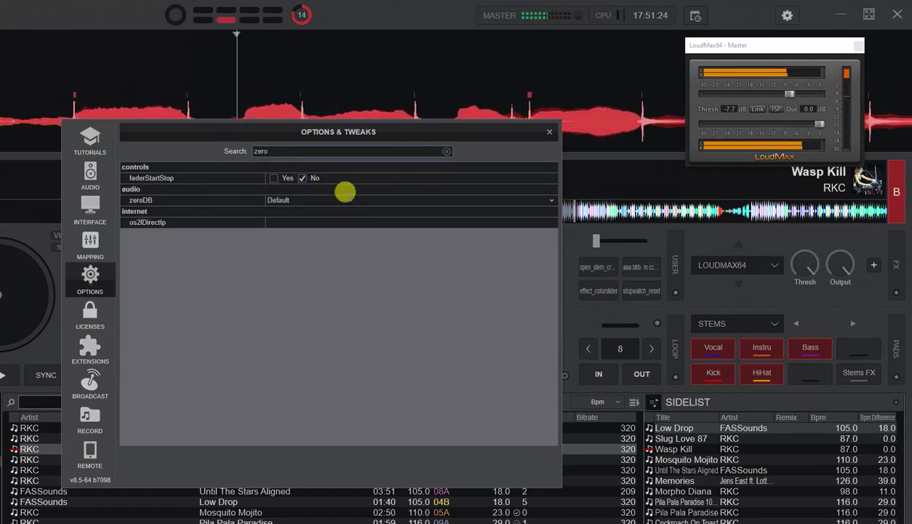
click(551, 201)
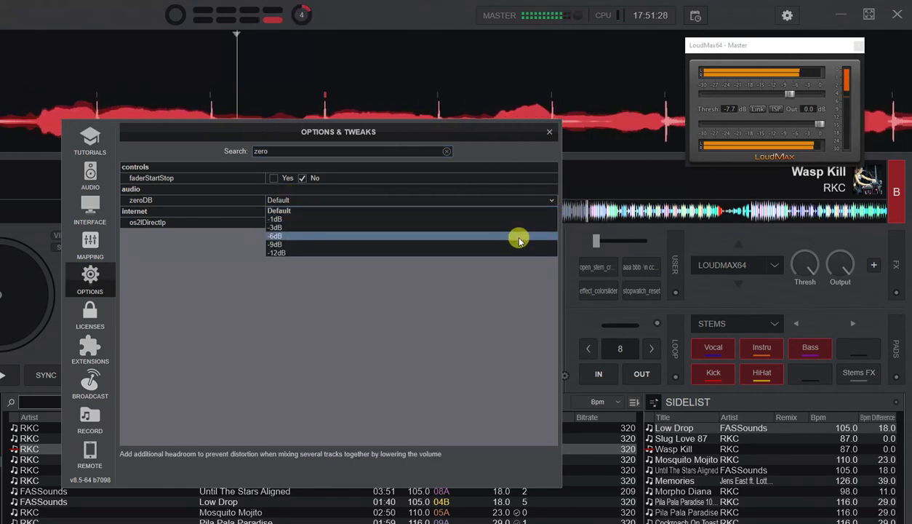
click(519, 236)
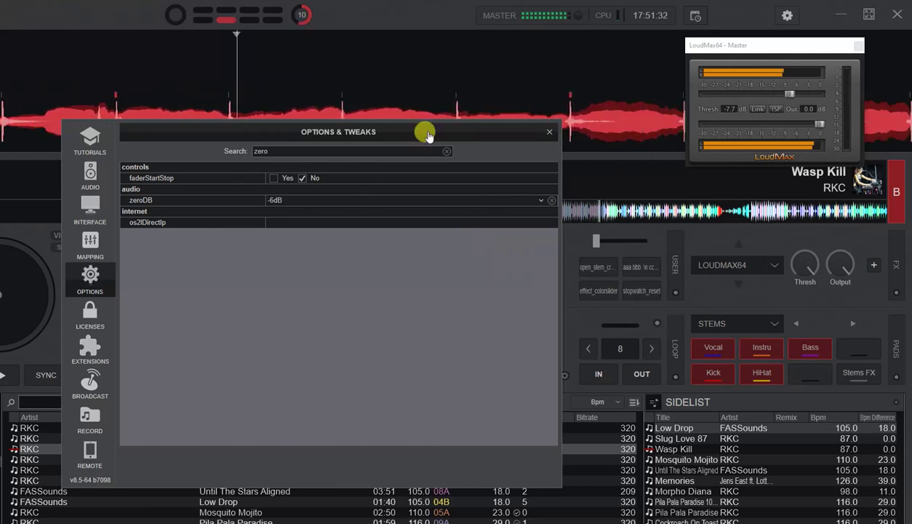
drag(428, 130, 547, 389)
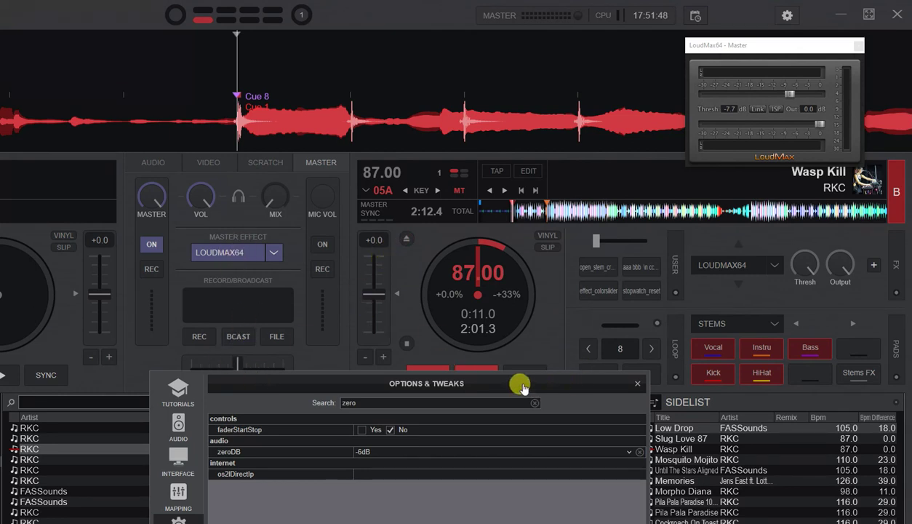
Step: Play Wasp Kill briefly at -6dB headroom, then reset zeroDB to Default and recue deck B to 0:11
drag(524, 382, 530, 401)
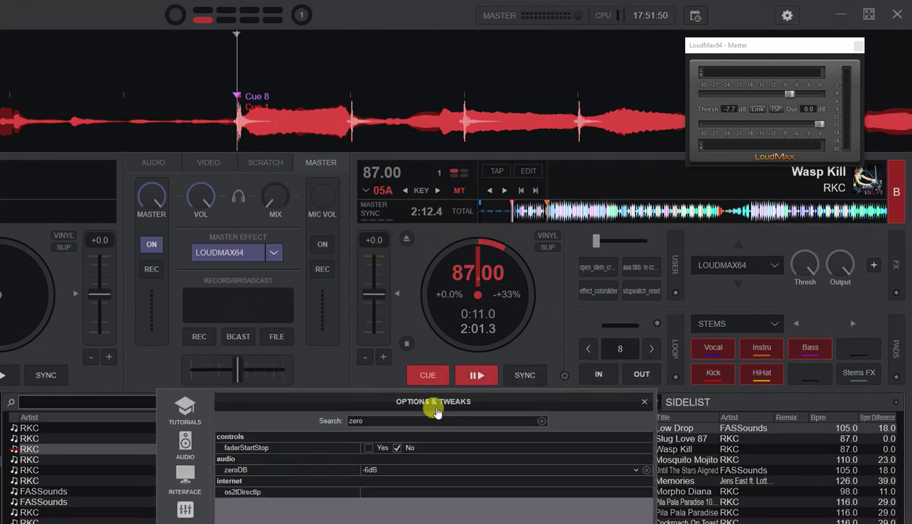
click(486, 380)
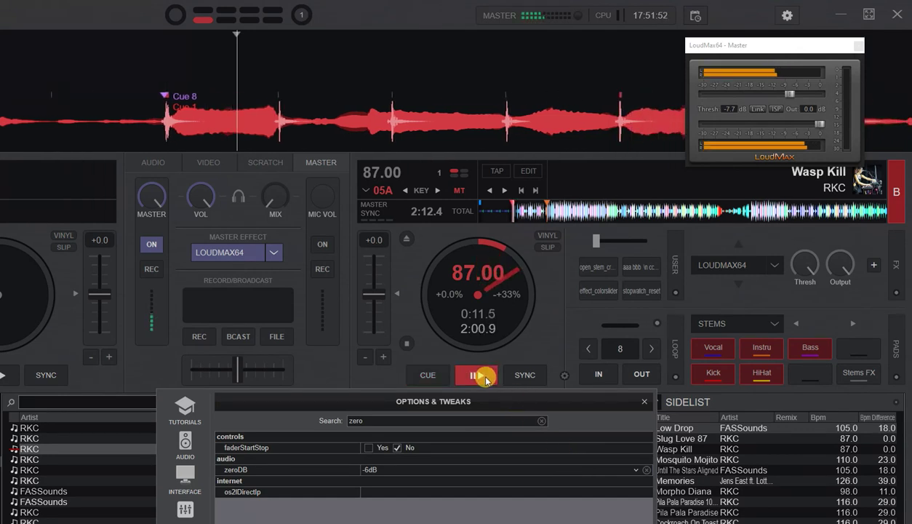
click(635, 470)
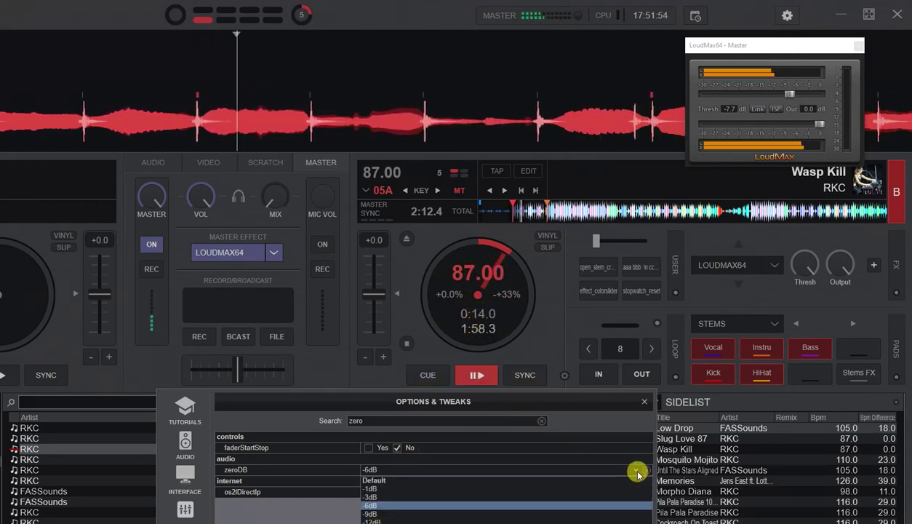
click(530, 481)
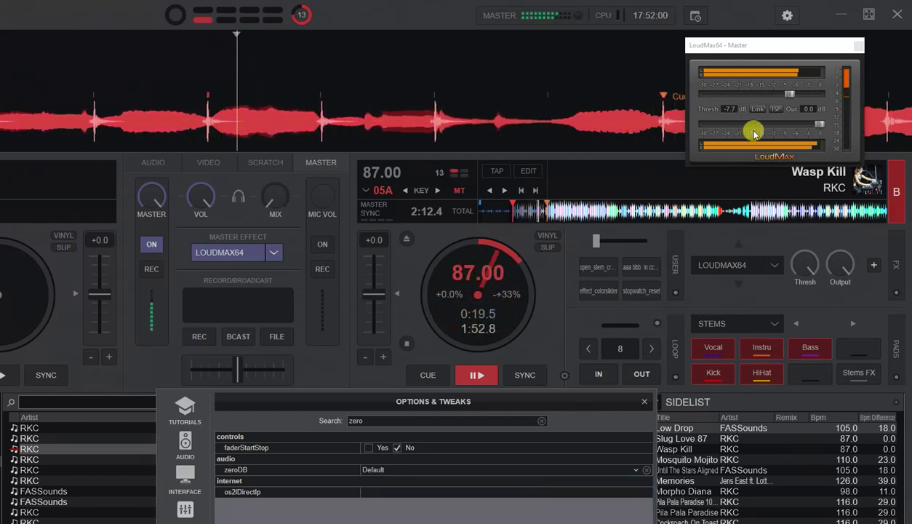
click(431, 375)
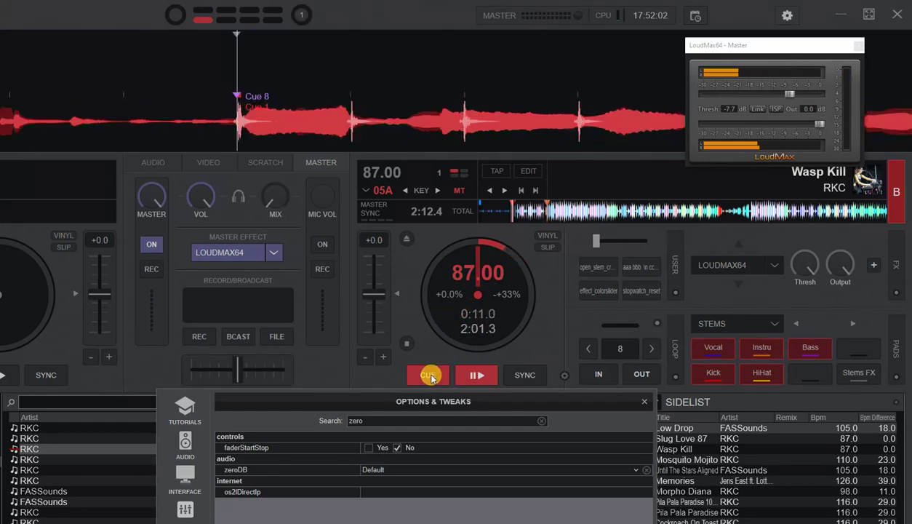